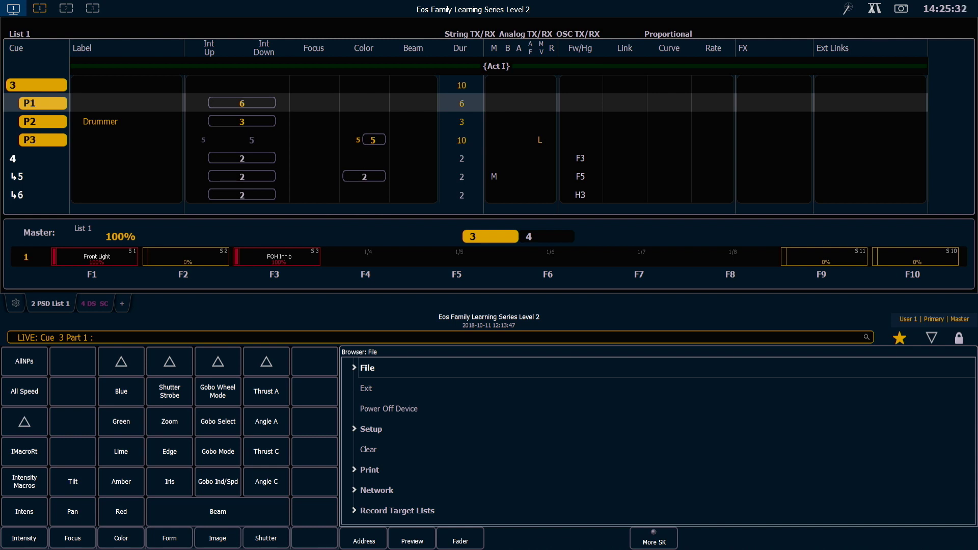
Send playback to cue Out to dim the stage, ready to restart from cue 1
{"action": "key", "text": "Page_Down"}
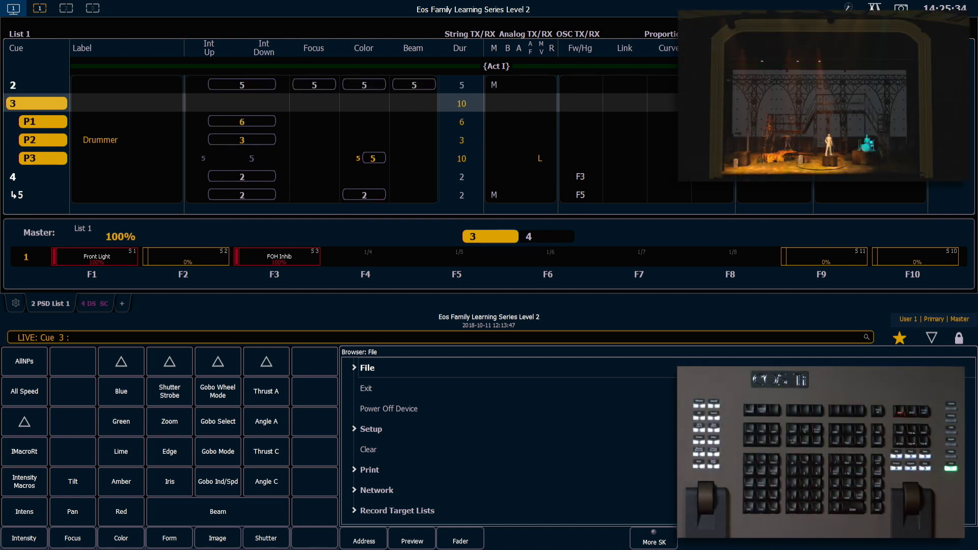
{"action": "key", "text": "ctrl+shift+g"}
{"action": "key", "text": "o"}
{"action": "key", "text": "Return"}
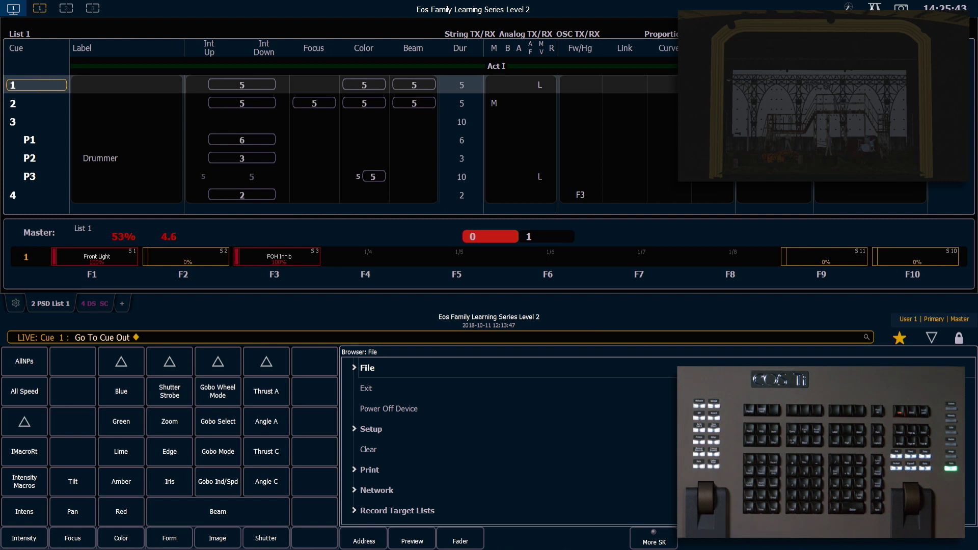
Bring Group 5 to full
{"action": "key", "text": "g"}
{"action": "key", "text": "5"}
{"action": "key", "text": "a"}
{"action": "key", "text": "f"}
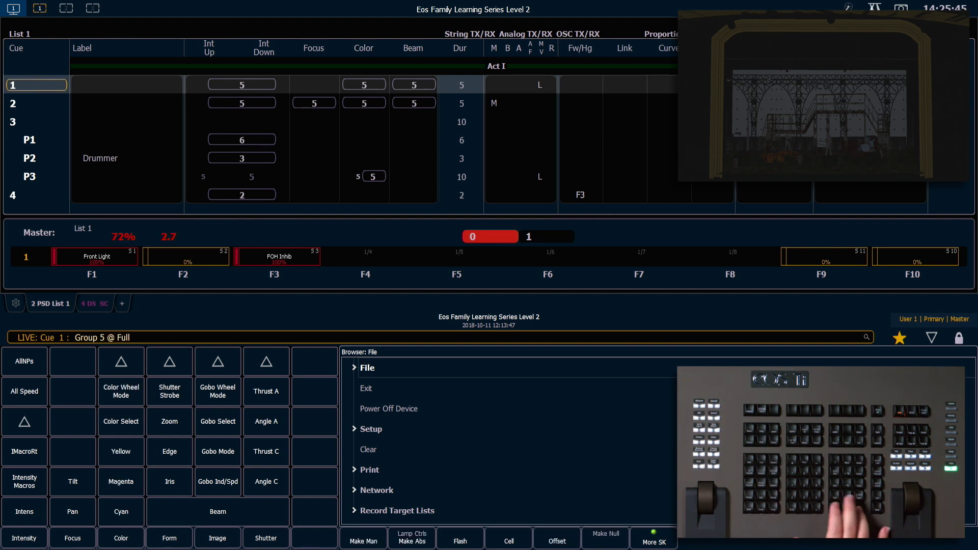
{"action": "key", "text": "Return"}
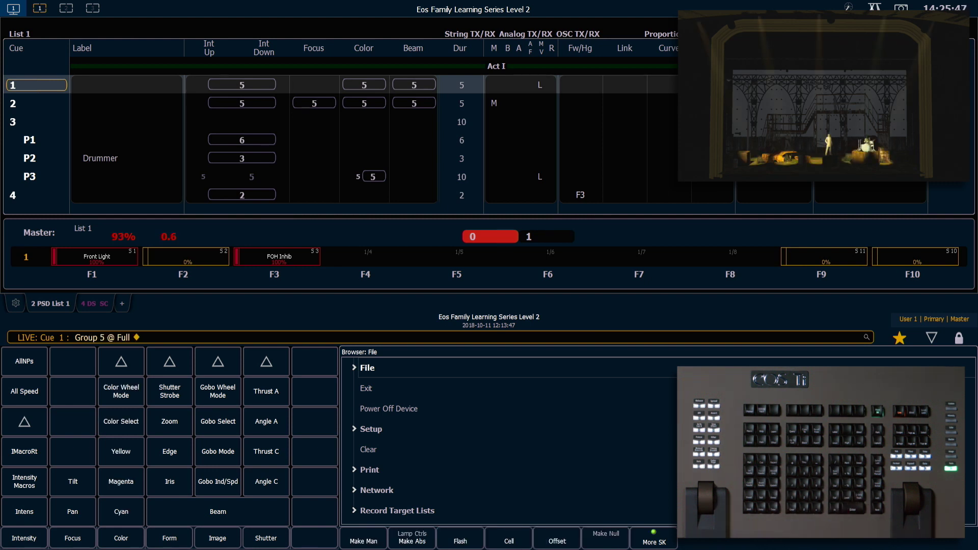
Recall Focus Palette 2 on Group 5 and show the Blind effects list
{"action": "key", "text": "alt+f"}
{"action": "key", "text": "2"}
{"action": "key", "text": "Return"}
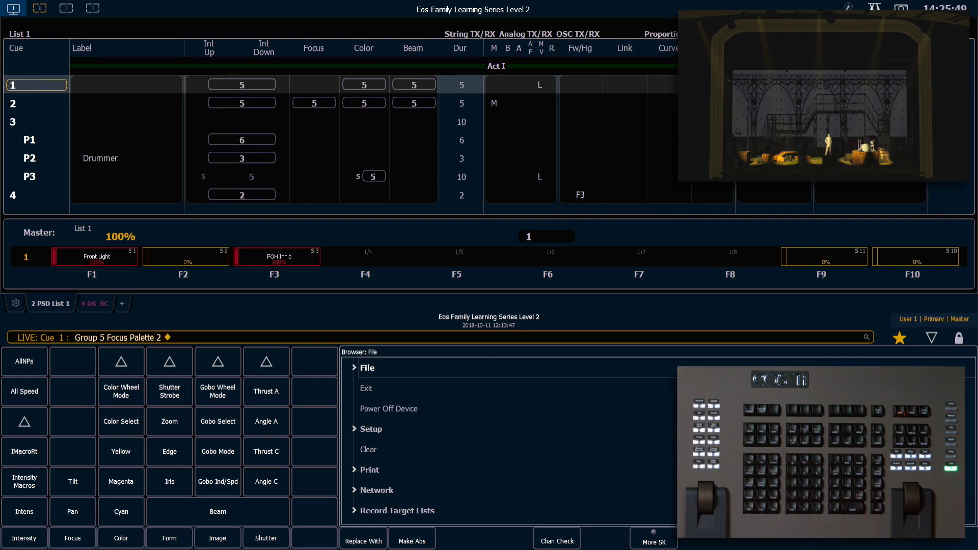
{"action": "key", "text": "F1"}
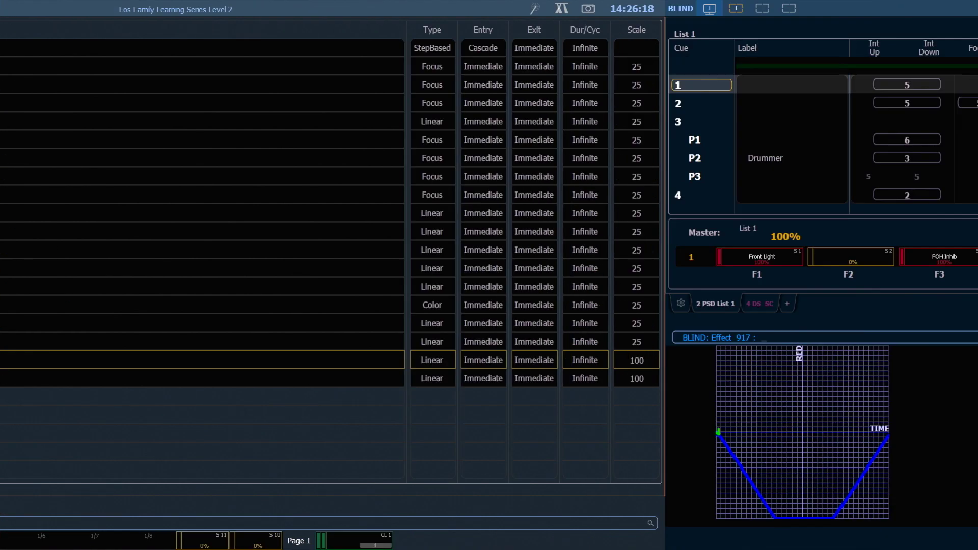
Load Circle effect 901 in Blind and check its Focus type, scale 25 and cycle time 5
{"action": "type", "text": "Effect 901"}
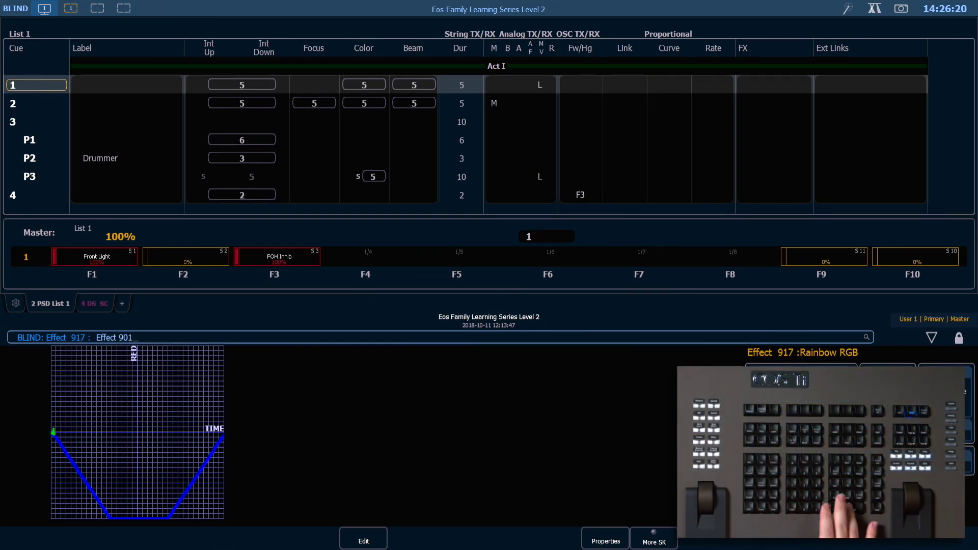
{"action": "key", "text": "Return"}
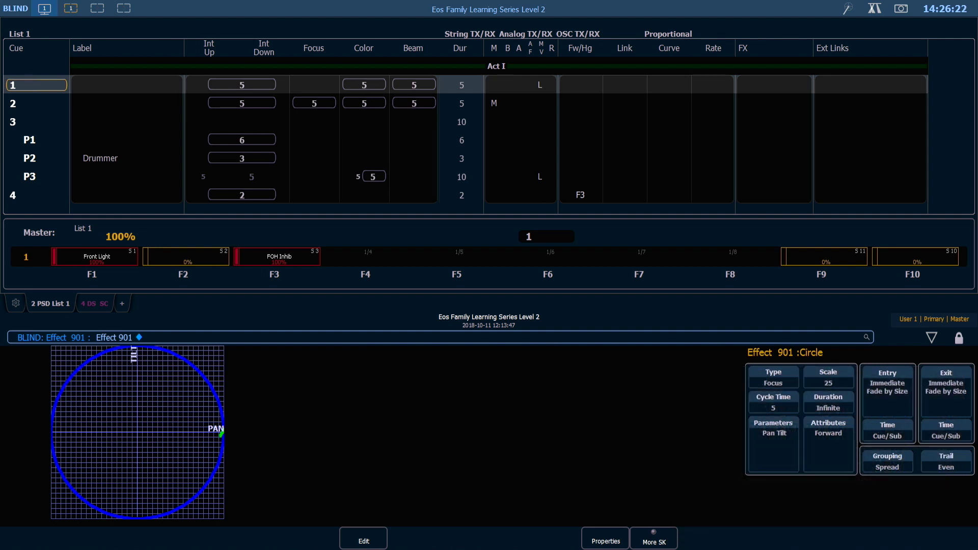
{"action": "left_click", "coordinate": [773, 377]}
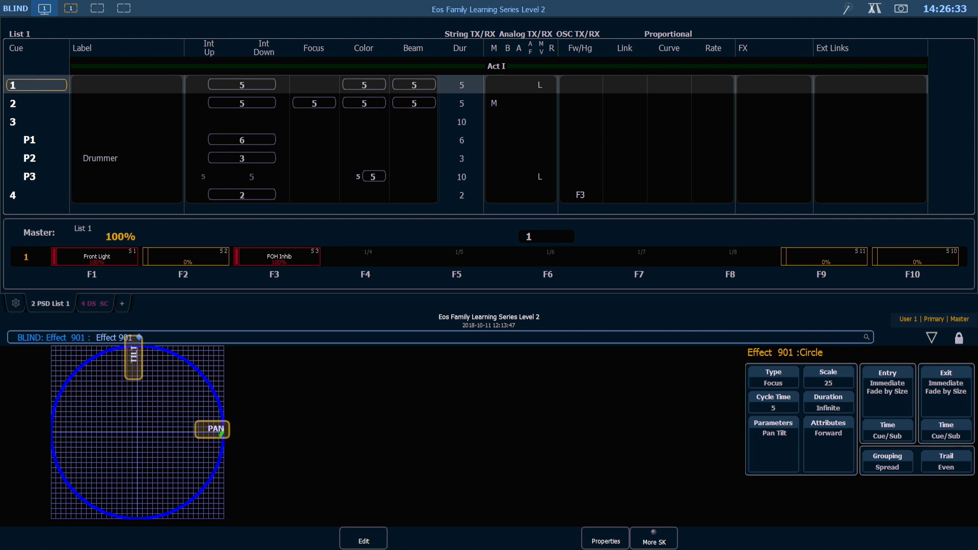
{"action": "key", "text": "alt+l"}
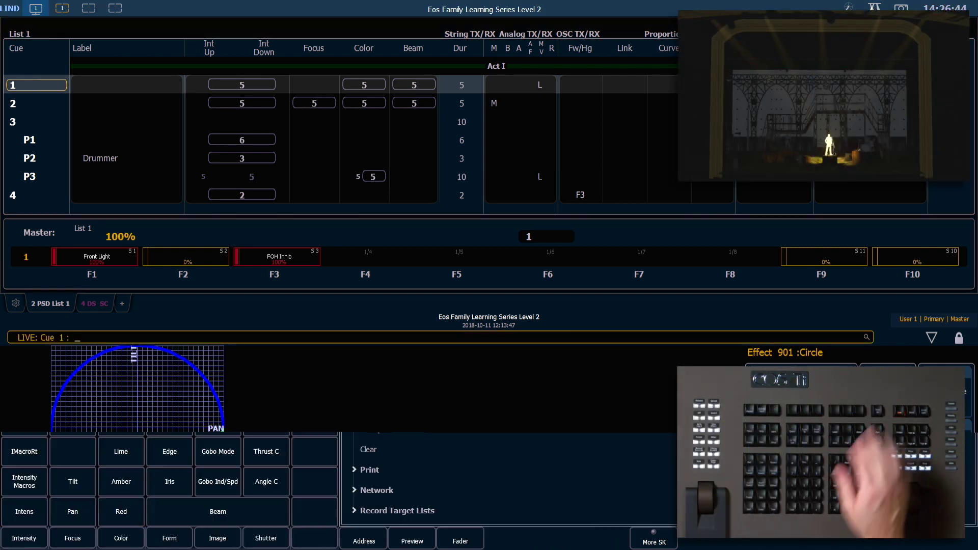
Apply Circle effect 901 to Group 5 in cue 1
{"action": "type", "text": "Effect 901"}
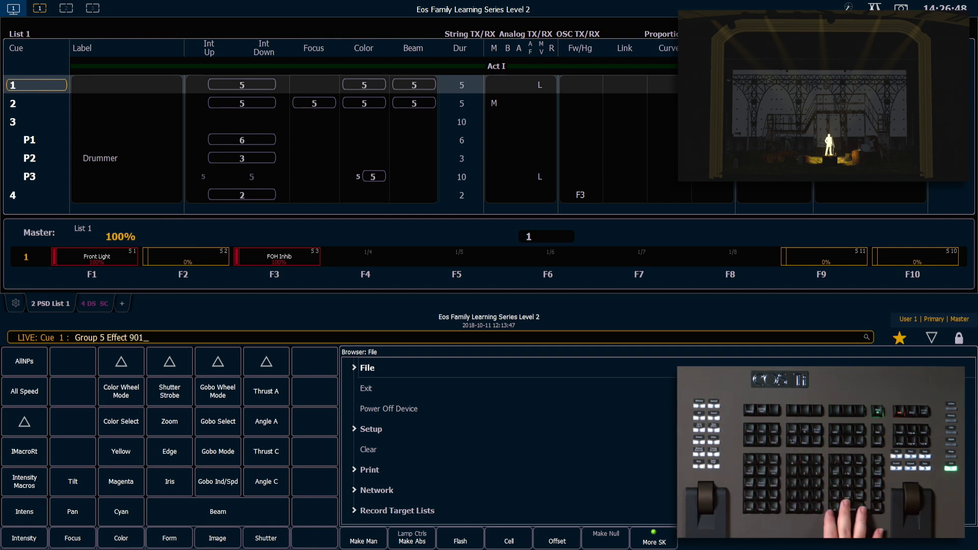
{"action": "key", "text": "Return"}
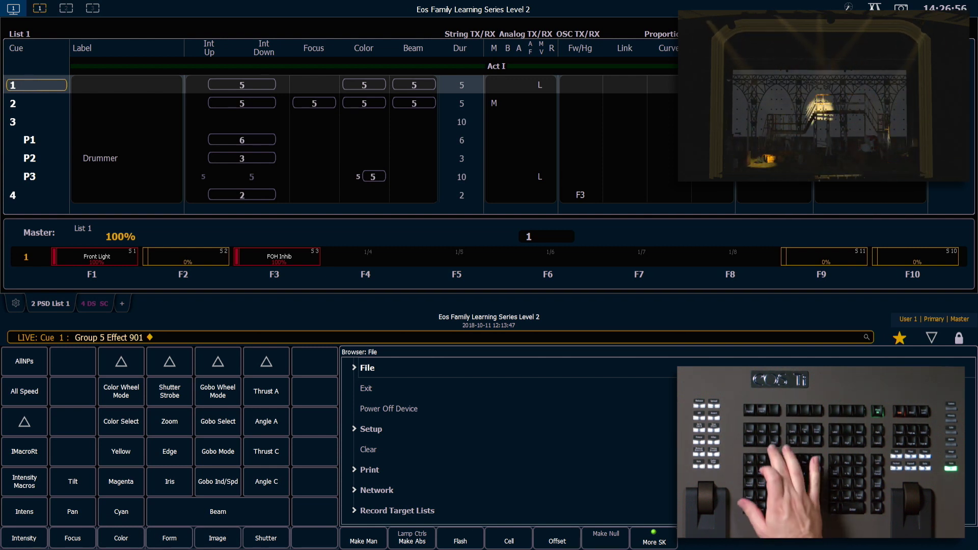
{"action": "key", "text": "F3"}
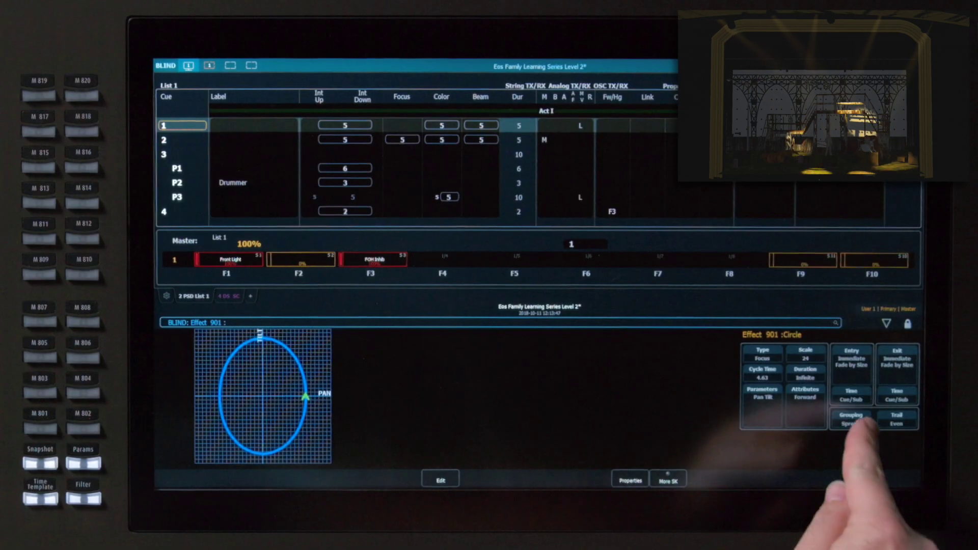
{"action": "left_click", "coordinate": [888, 461]}
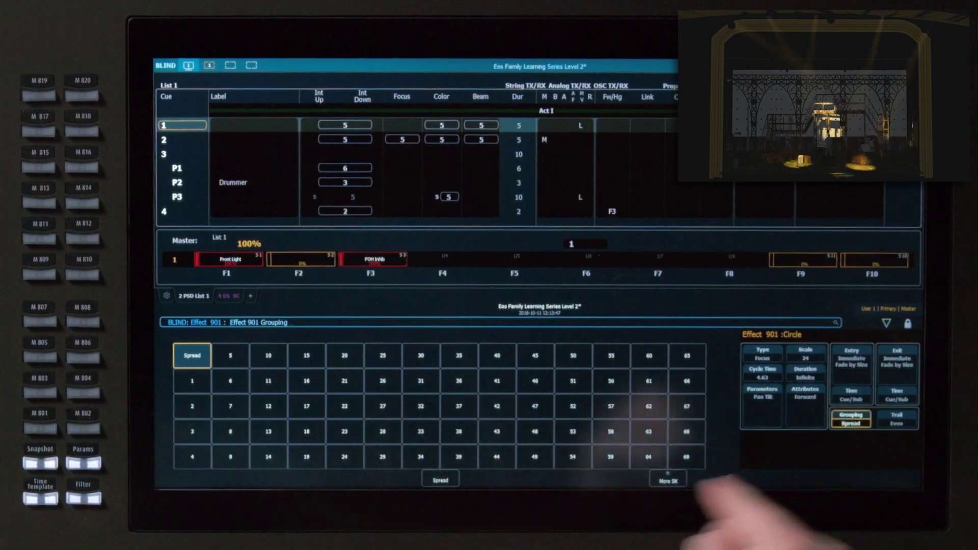
{"action": "left_click", "coordinate": [193, 381]}
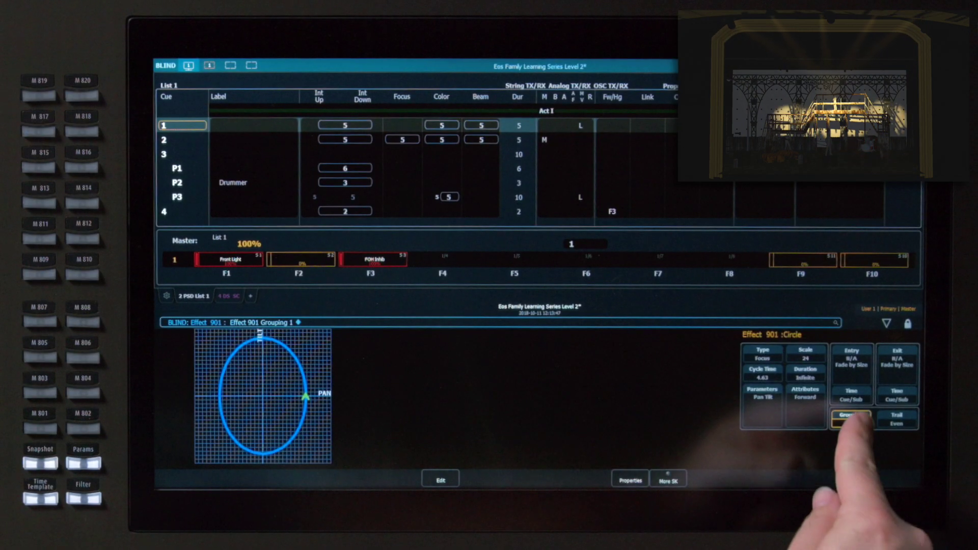
{"action": "left_click", "coordinate": [888, 462]}
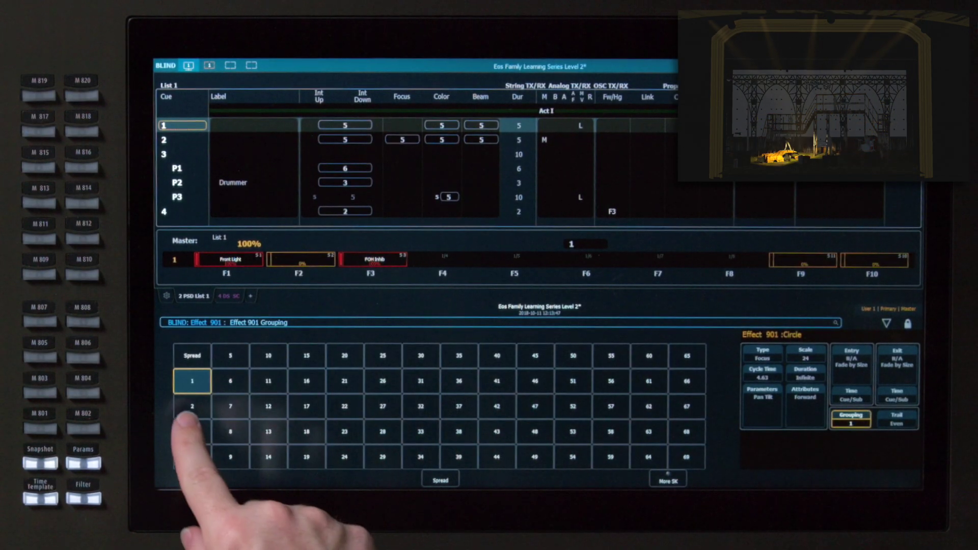
{"action": "left_click", "coordinate": [192, 406]}
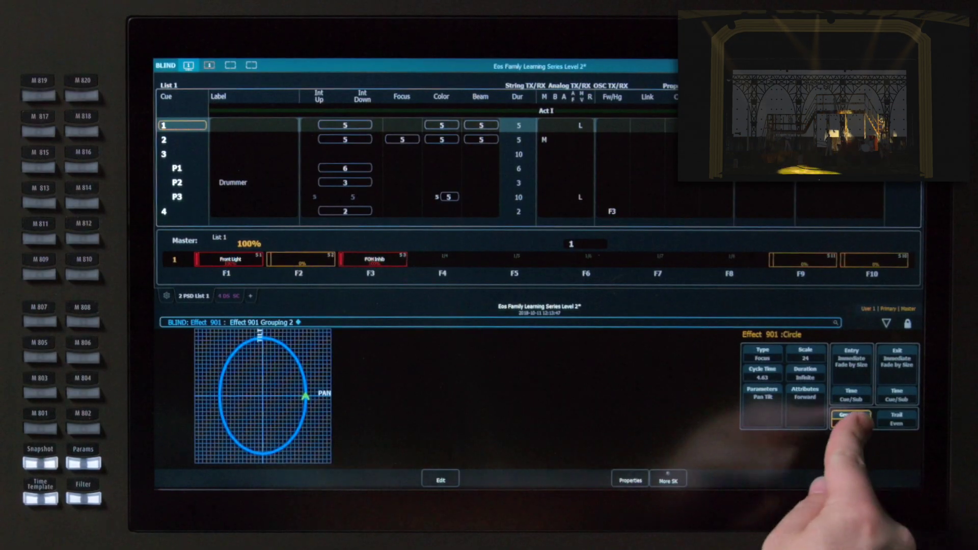
{"action": "left_click", "coordinate": [888, 462]}
{"action": "left_click", "coordinate": [230, 355]}
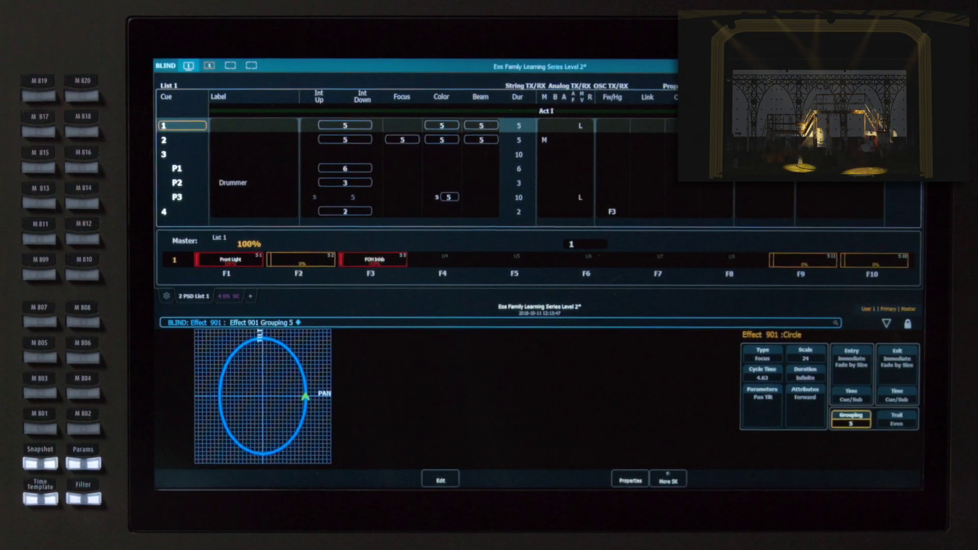
{"action": "left_click", "coordinate": [851, 418]}
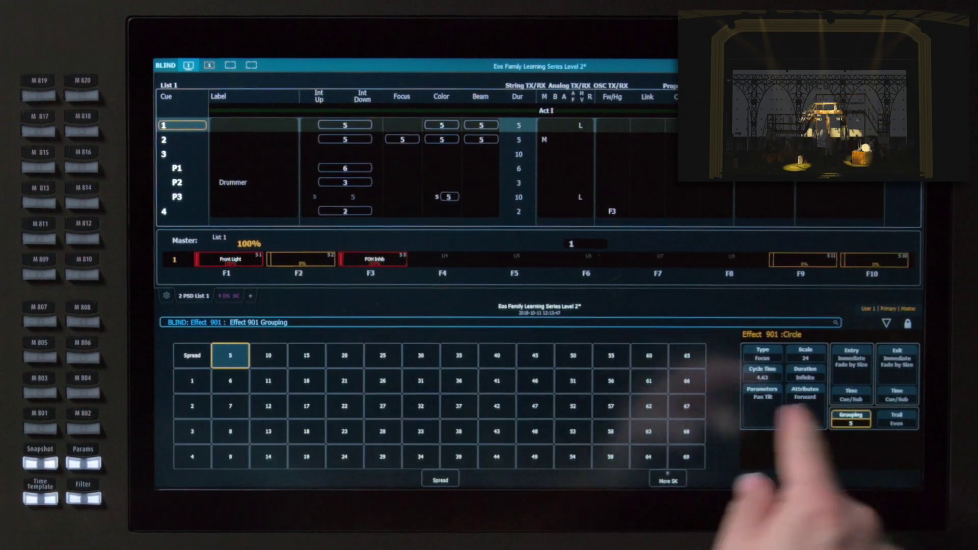
{"action": "left_click", "coordinate": [234, 355]}
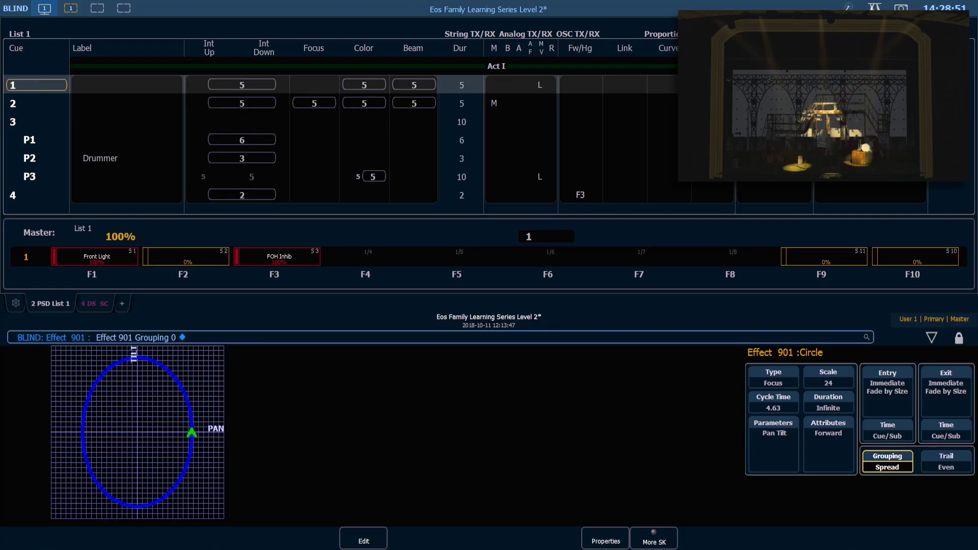
{"action": "left_click", "coordinate": [897, 418]}
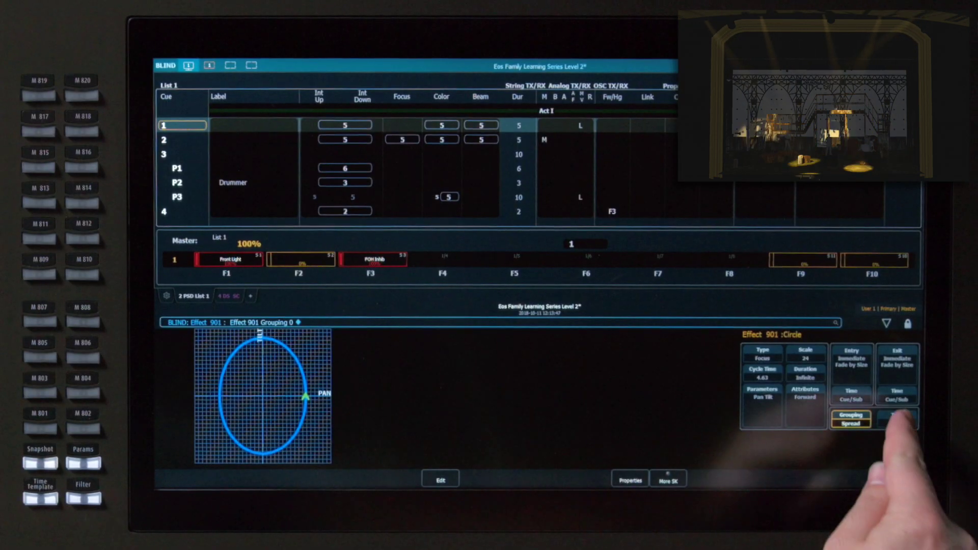
Switch effect 901's trail to Solo, then 20%, then 80%, and finally back to Even
{"action": "left_click", "coordinate": [946, 461]}
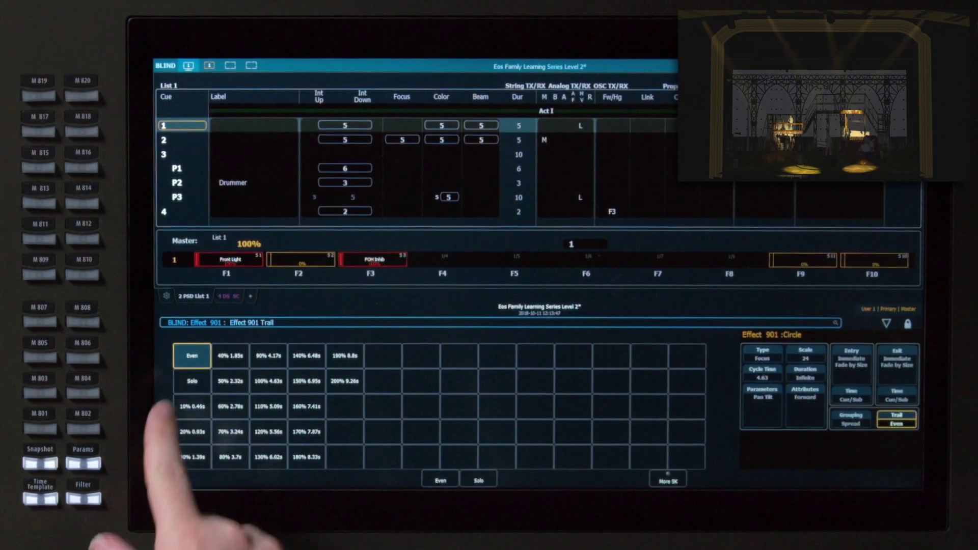
{"action": "left_click", "coordinate": [193, 381]}
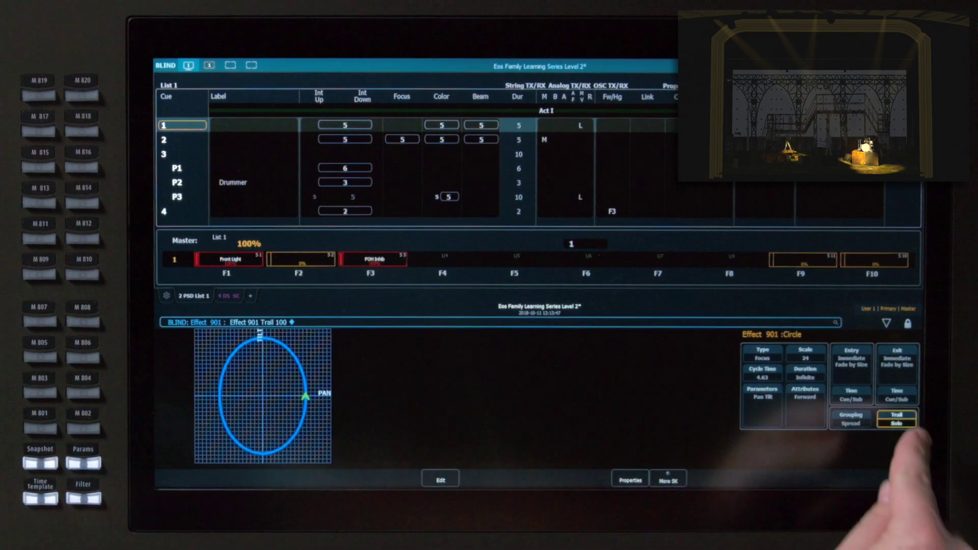
{"action": "left_click", "coordinate": [897, 418]}
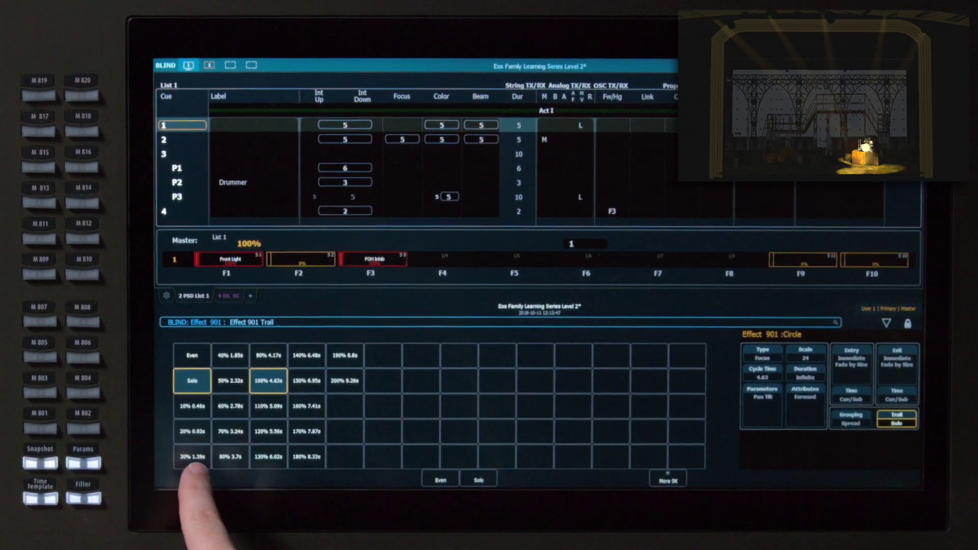
{"action": "left_click", "coordinate": [193, 433]}
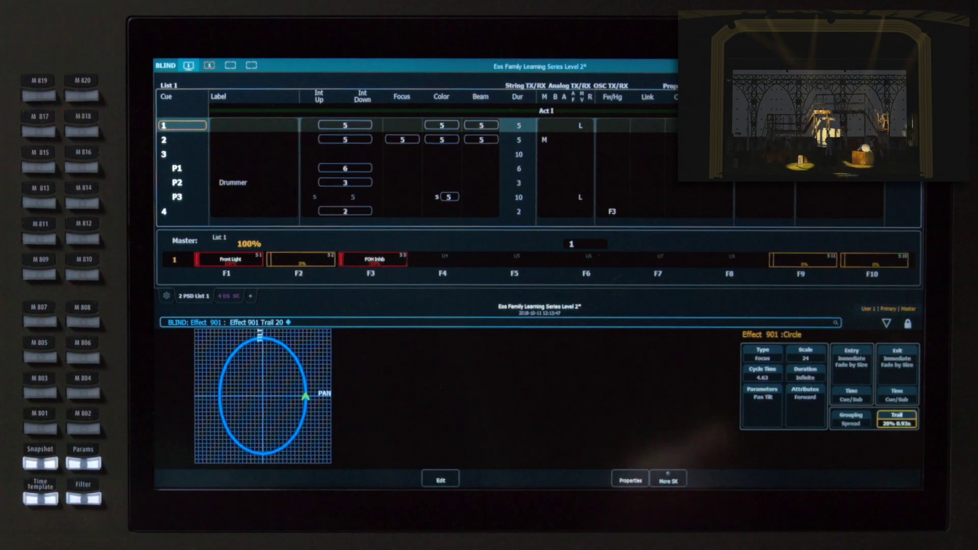
{"action": "left_click", "coordinate": [897, 419]}
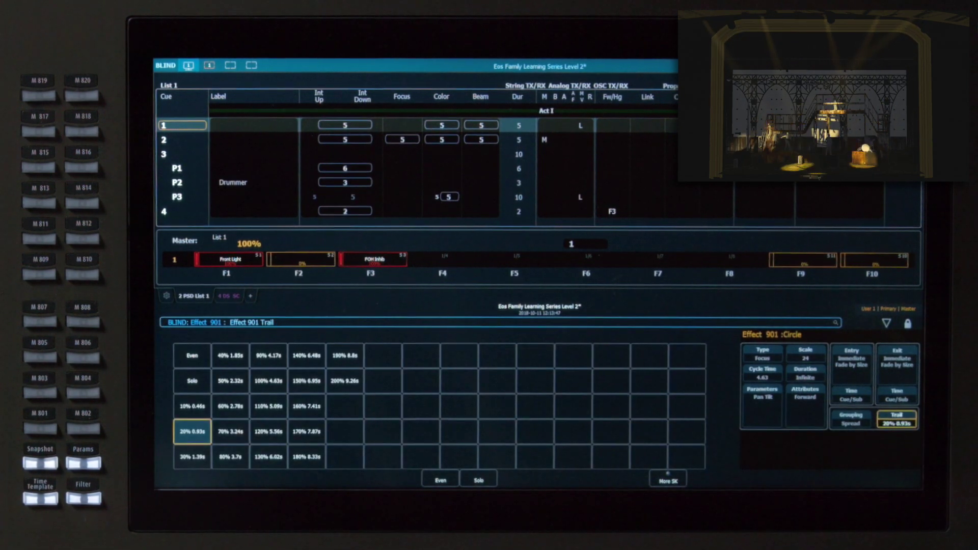
{"action": "left_click", "coordinate": [231, 457]}
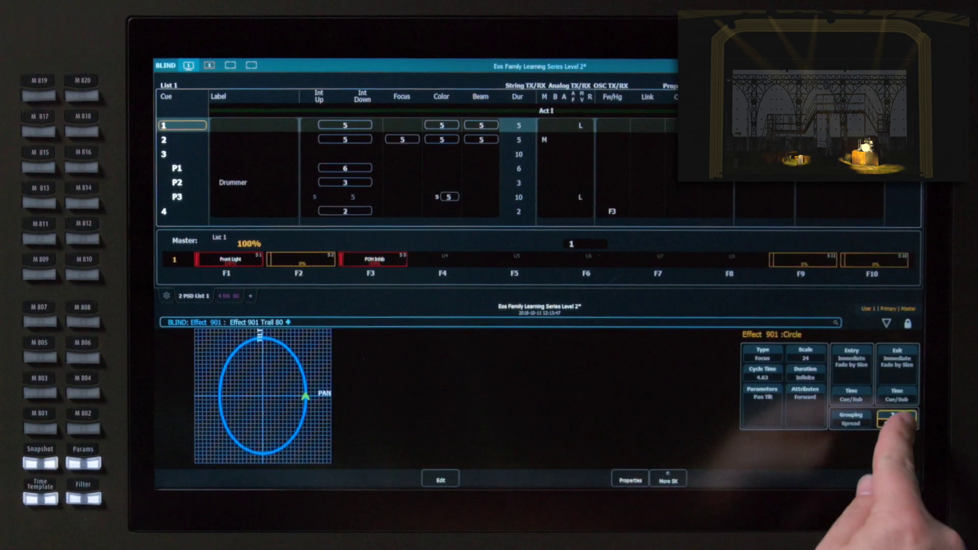
{"action": "left_click", "coordinate": [947, 461]}
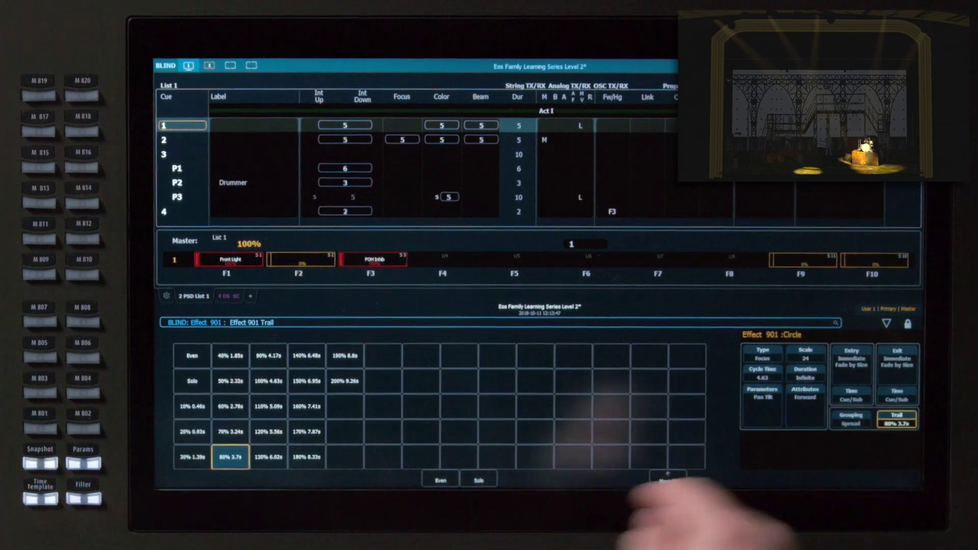
{"action": "left_click", "coordinate": [192, 356]}
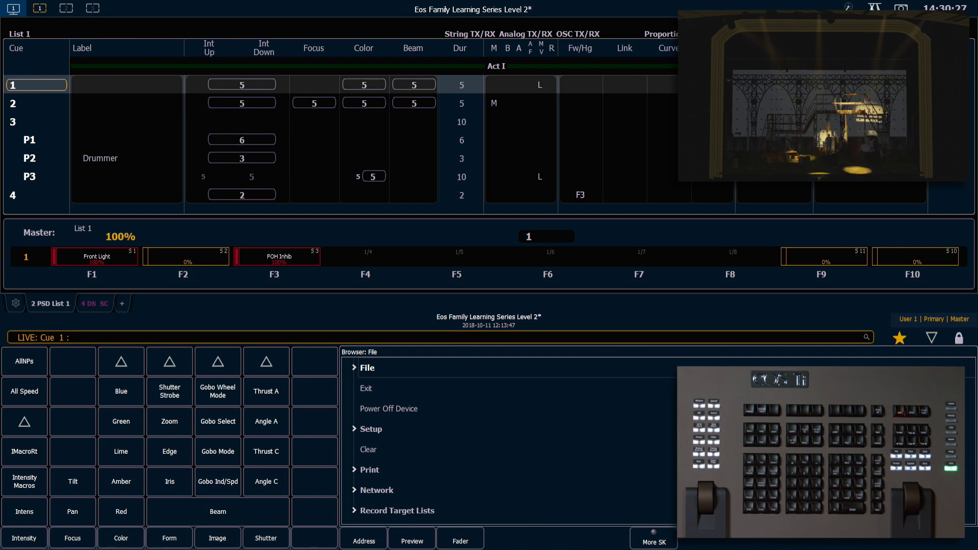
Enter Group 5 Effect @ (g5ea) to stop the effect on Group 5
{"action": "type", "text": "g"}
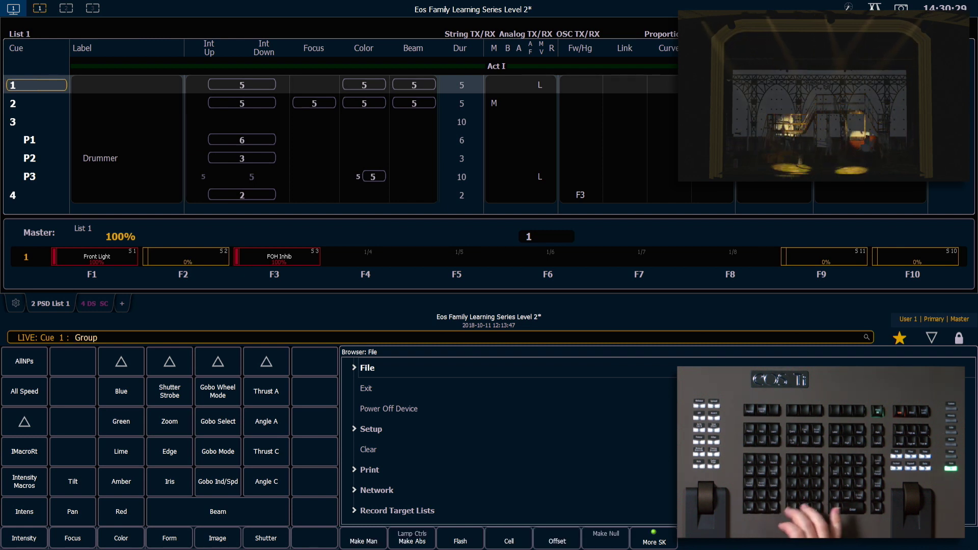
{"action": "type", "text": "5"}
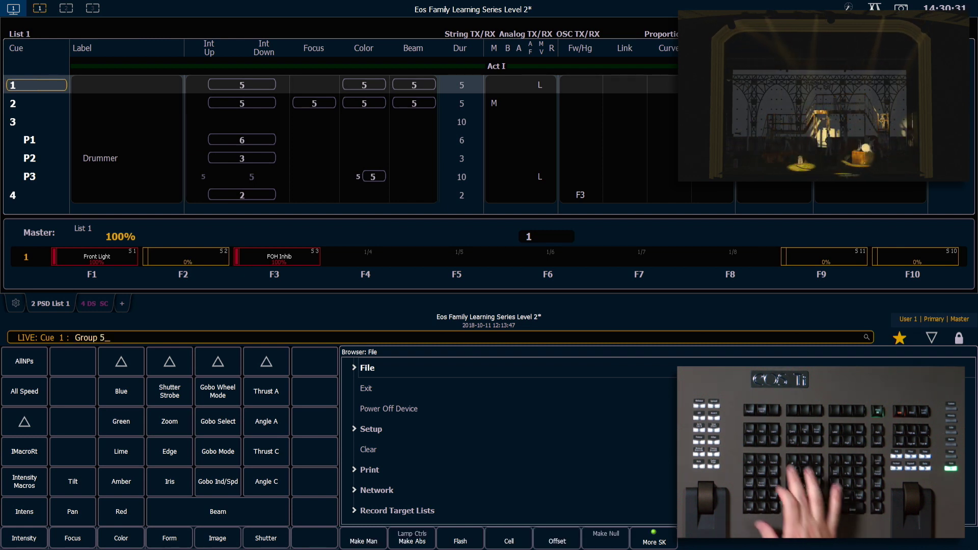
{"action": "type", "text": "ea"}
{"action": "key", "text": "Return"}
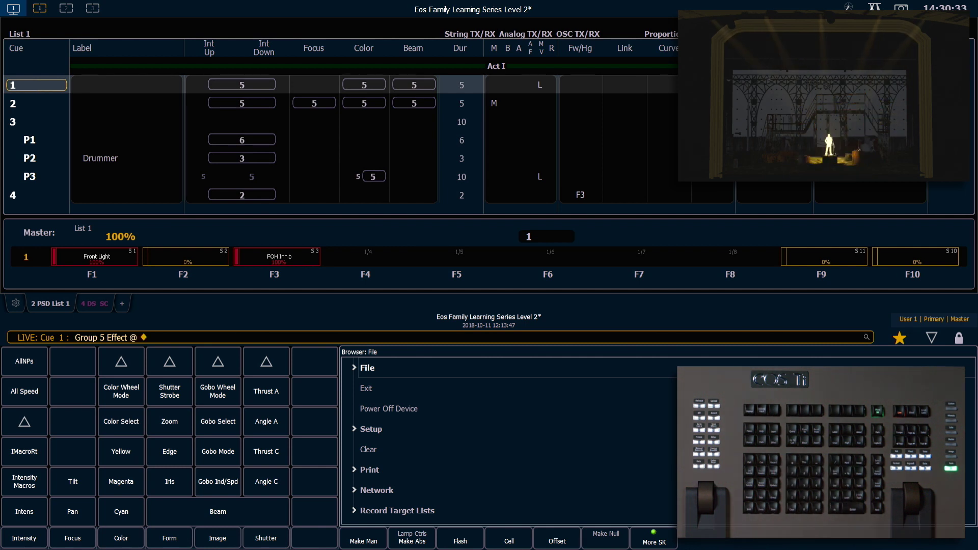